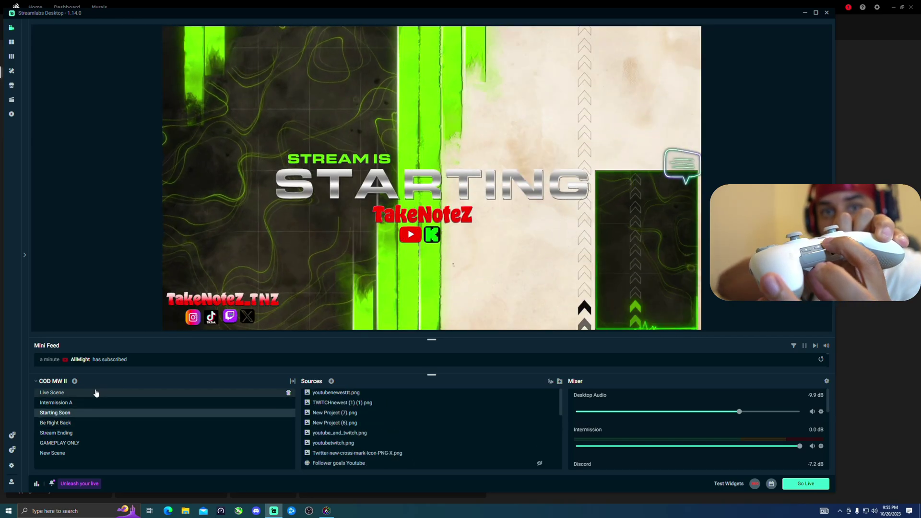
Switch Streamlabs from Starting Soon to the Be Right Back scene with the F3 hotkey.
key(F3)
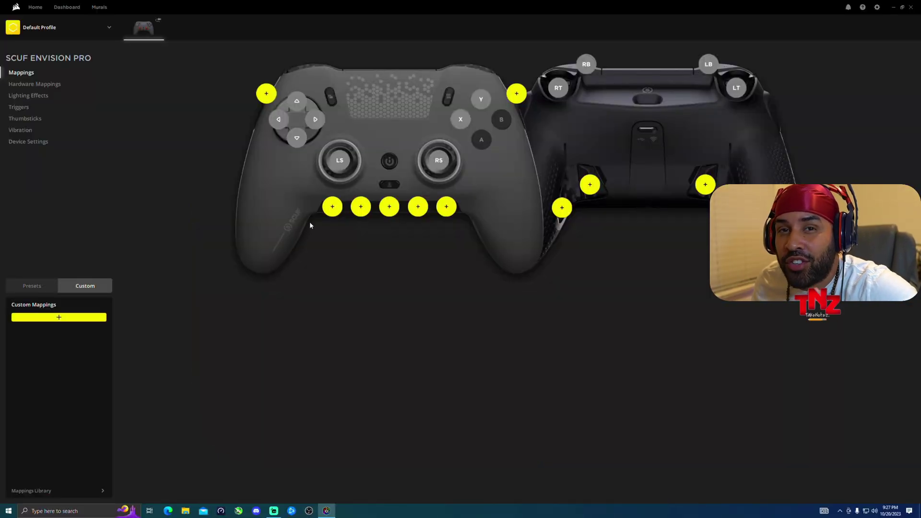
Open the first extra button's assignment menu and reveal Remap's Keyboard option.
click(332, 208)
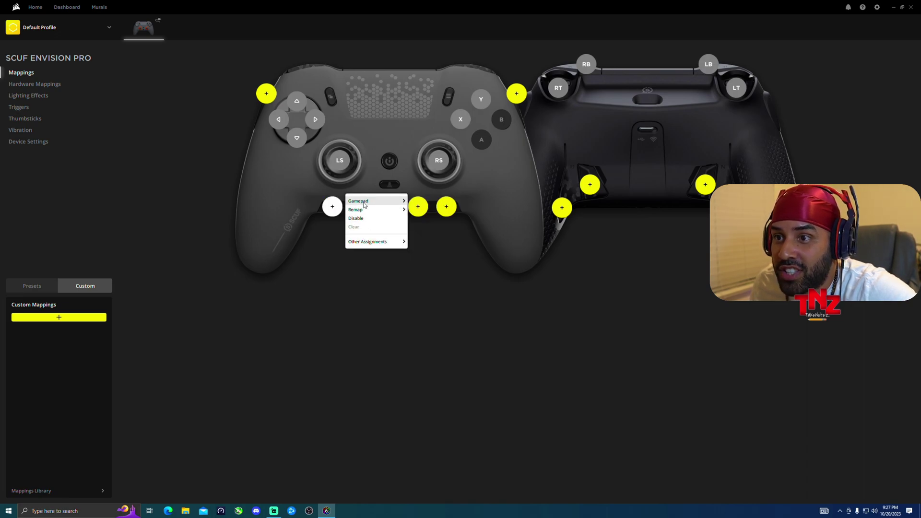
mouse_move(364, 206)
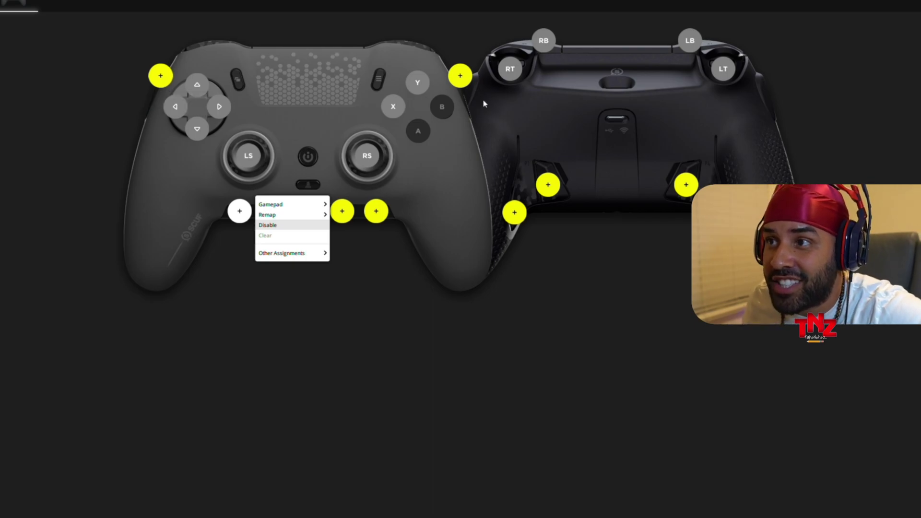
mouse_move(271, 205)
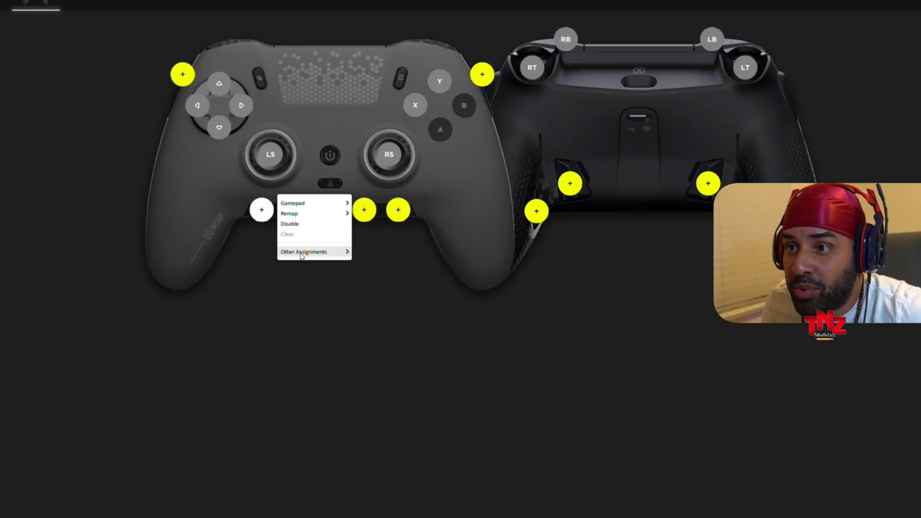
mouse_move(301, 255)
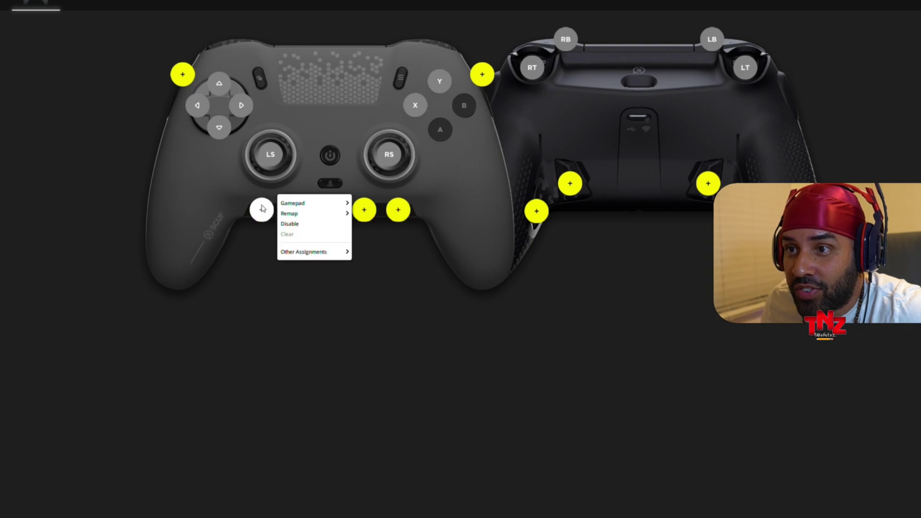
mouse_move(298, 216)
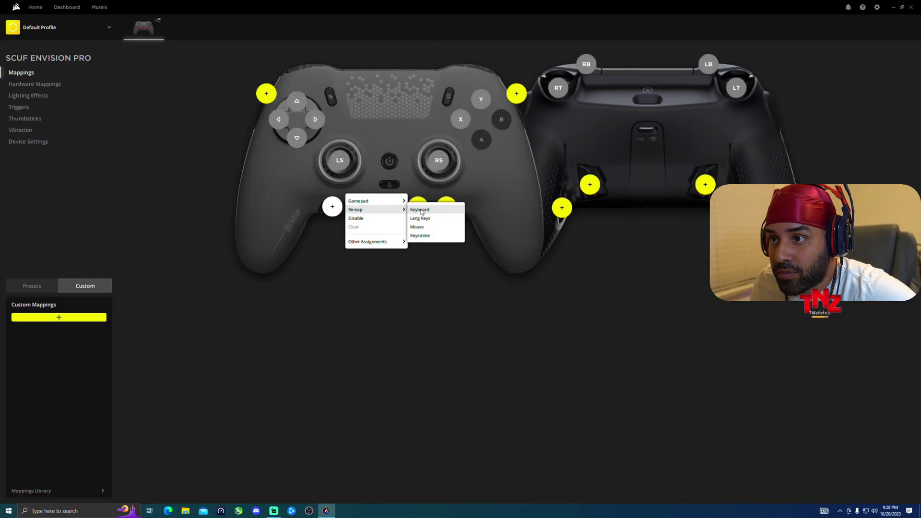
Give G1 a Keyboard remap sending numpad 1, briefly checking the full keyboard picker.
click(420, 210)
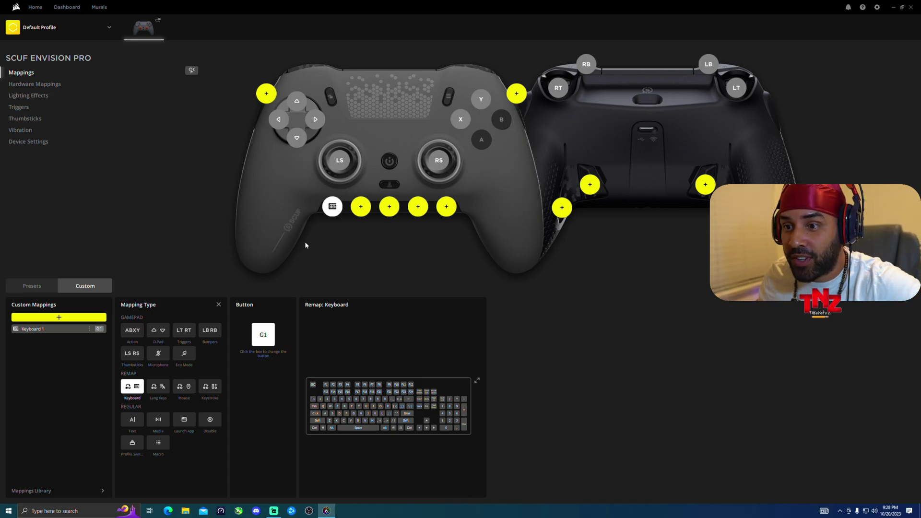
click(442, 421)
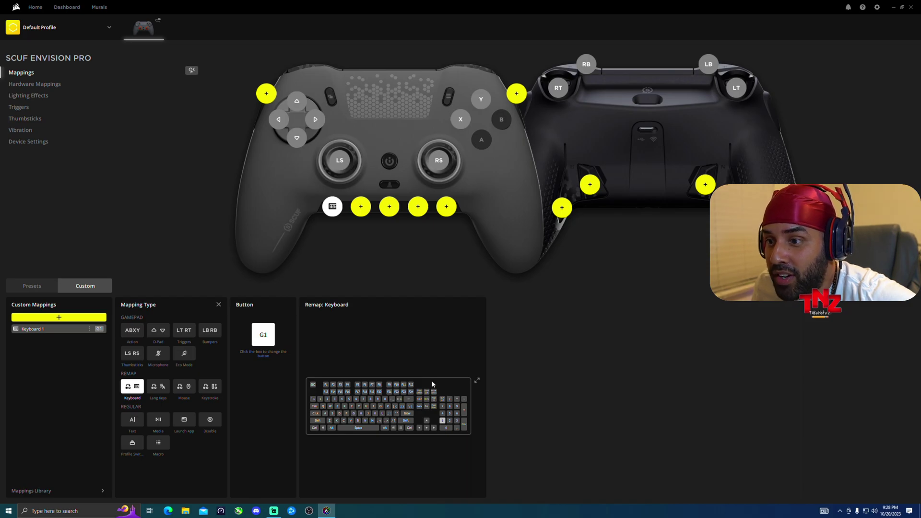
click(477, 380)
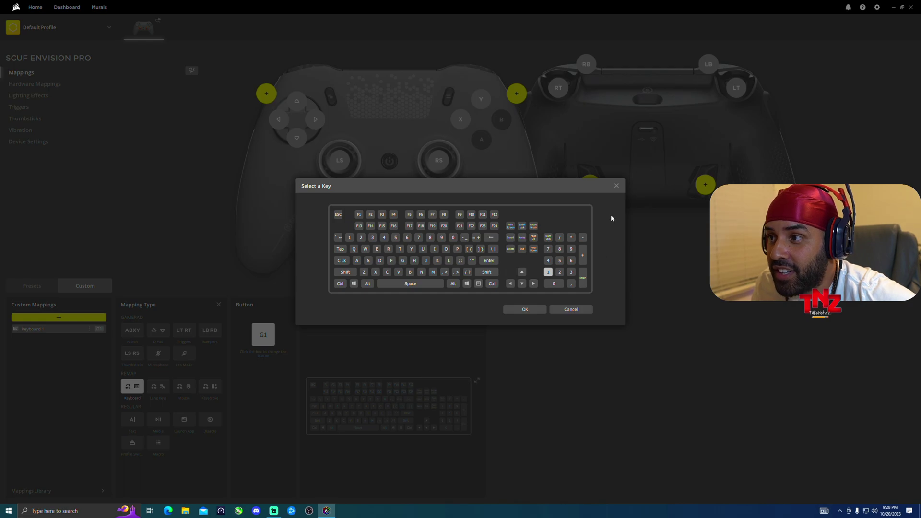
click(615, 185)
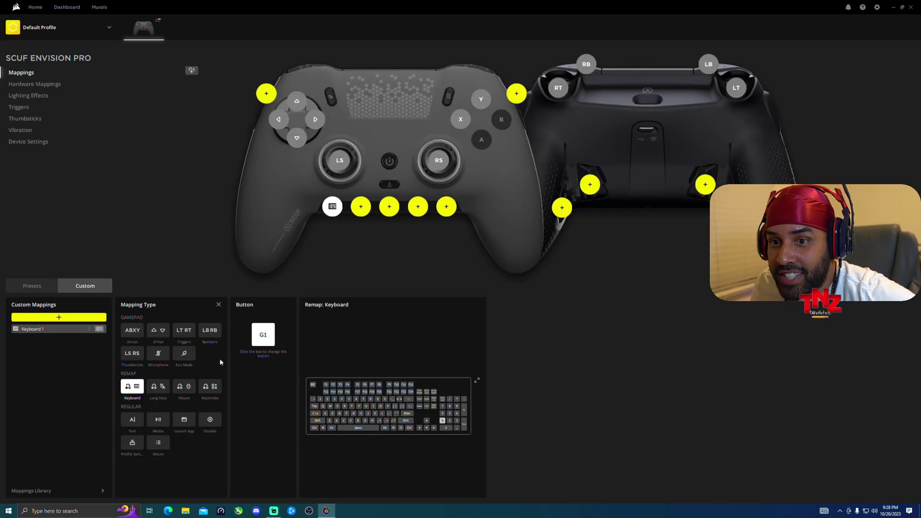
click(90, 329)
Delete Keyboard 1, add a new Keyboard custom mapping, and record G1 to send numpad 1.
click(134, 357)
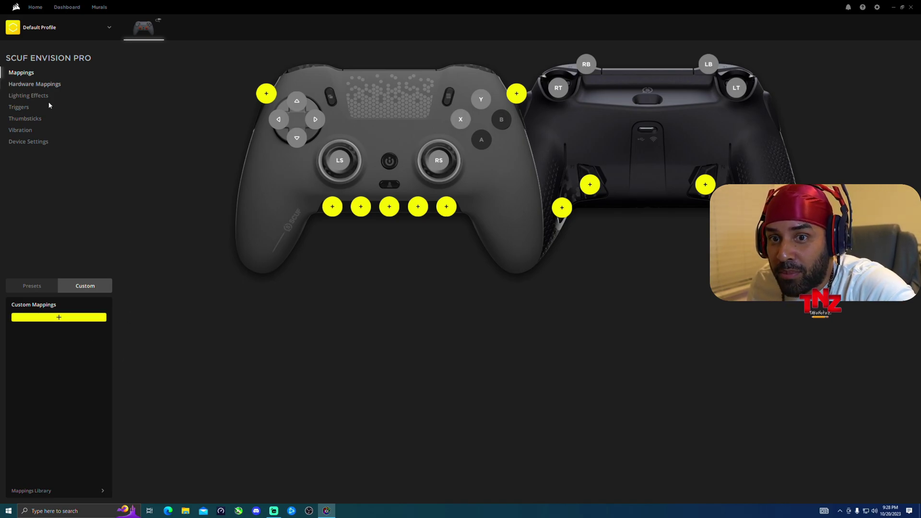
click(67, 317)
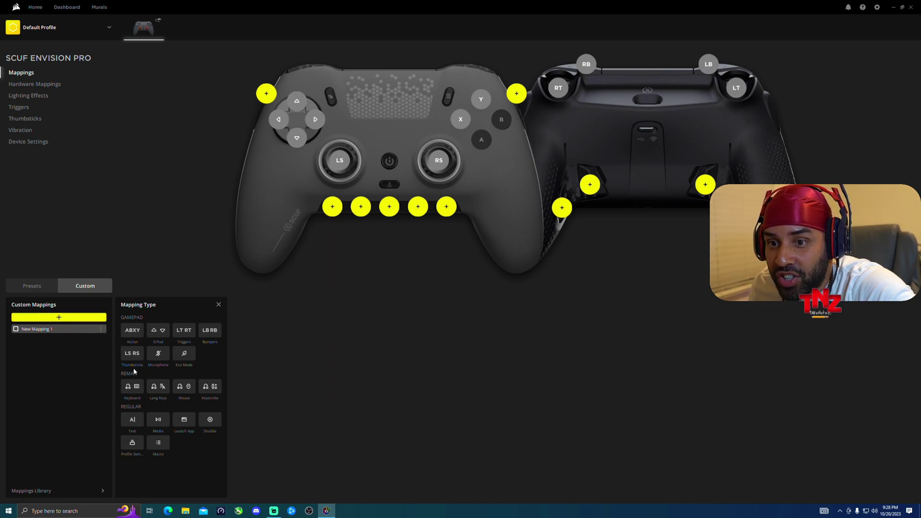
click(128, 387)
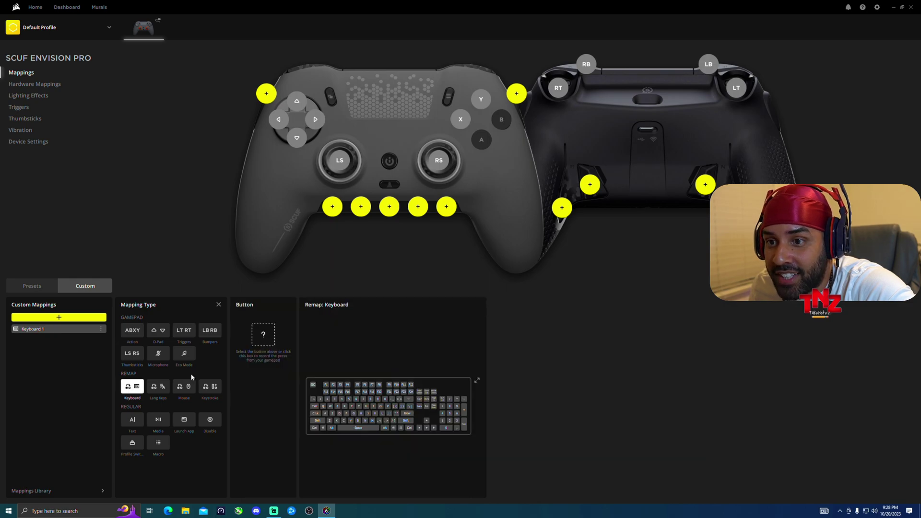
click(264, 336)
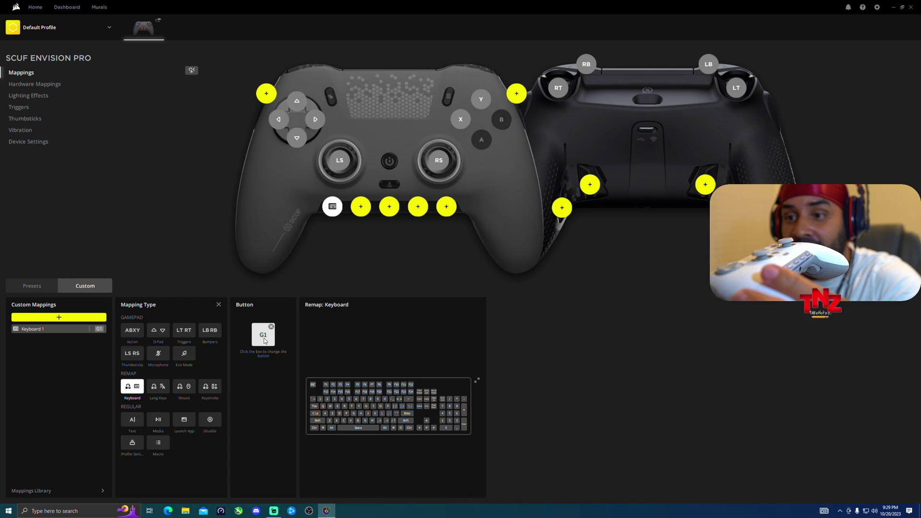
click(264, 341)
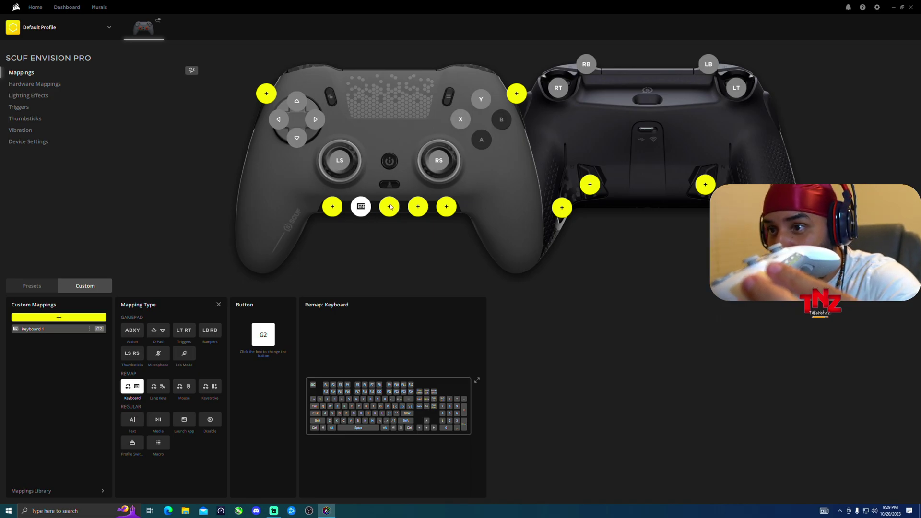
click(260, 339)
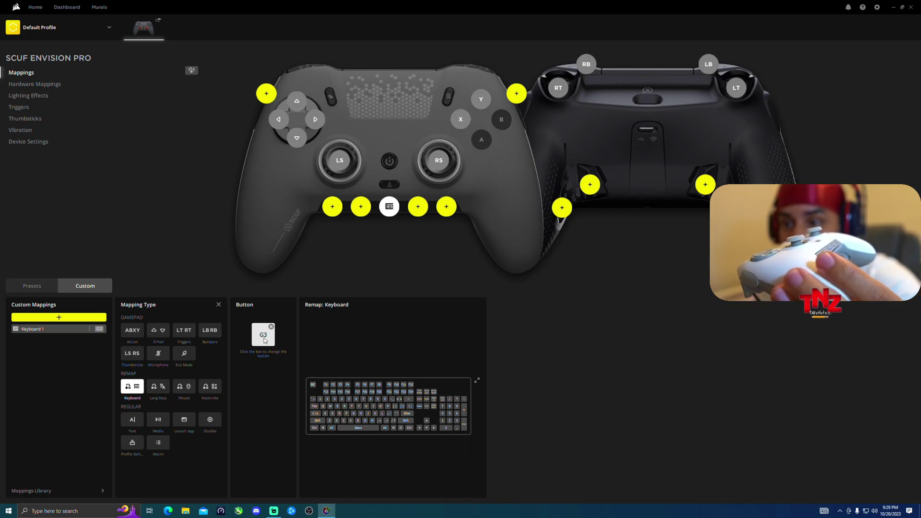
click(263, 338)
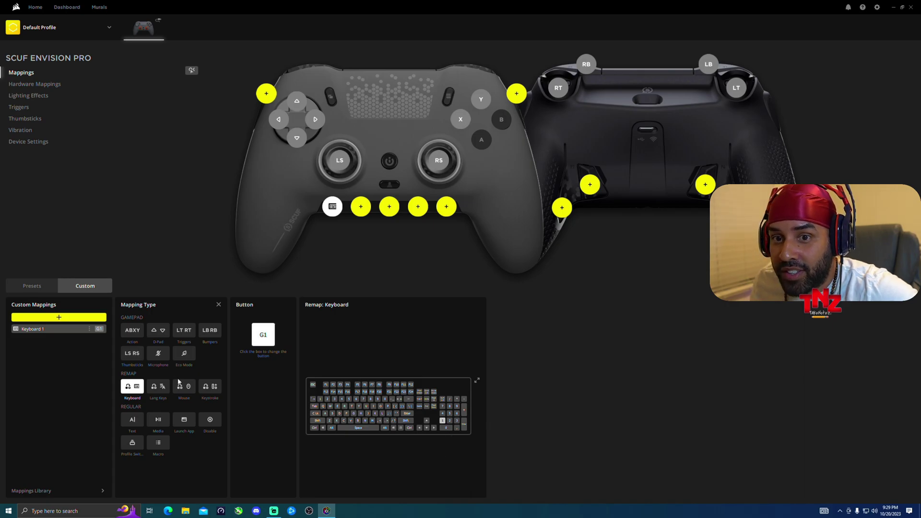
Add a second Keyboard custom mapping recorded on the G2 button.
click(58, 318)
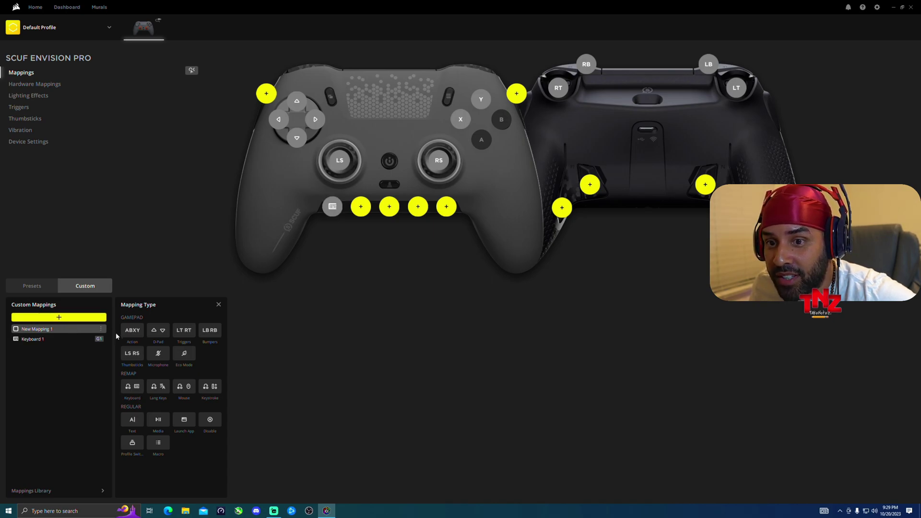
click(130, 387)
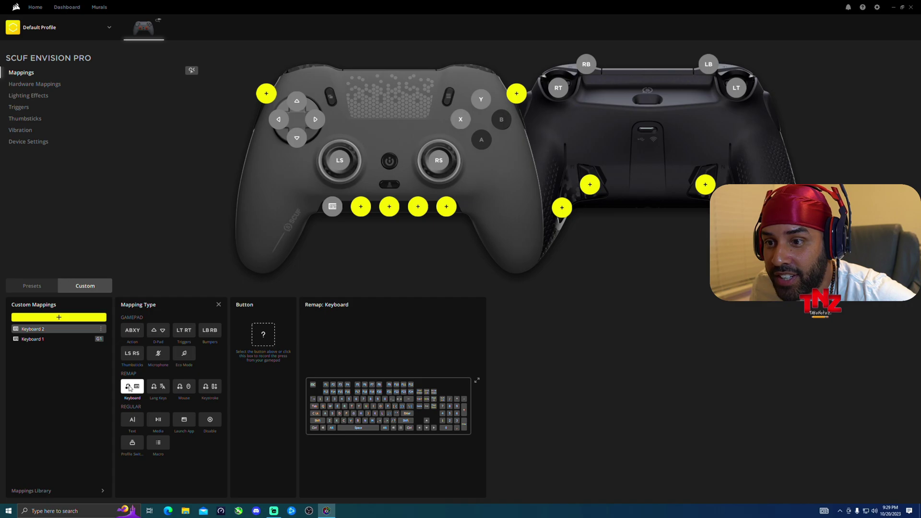
click(263, 336)
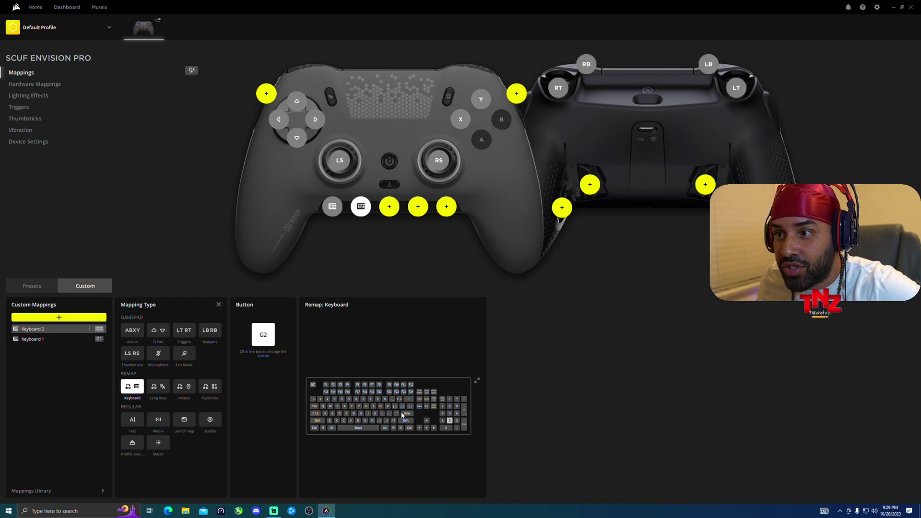
Add a third Keyboard custom mapping on G3 that sends numpad 3.
click(57, 317)
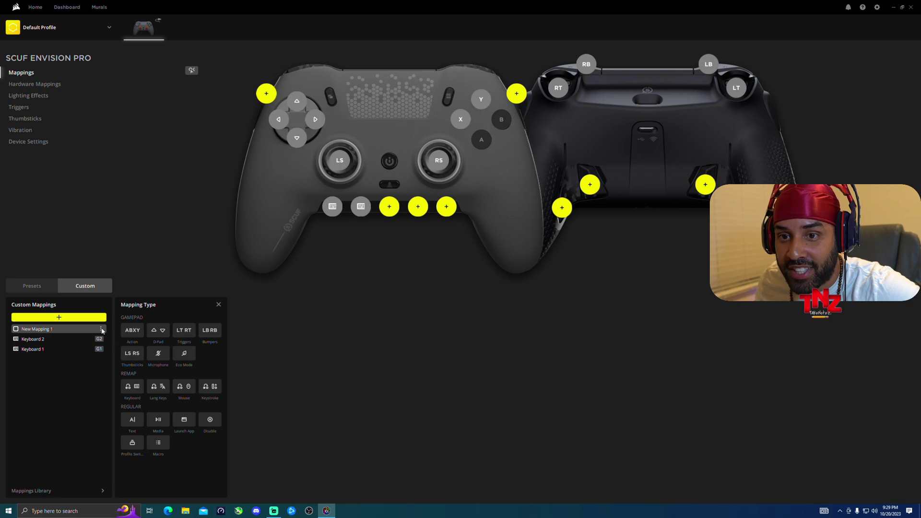
click(133, 387)
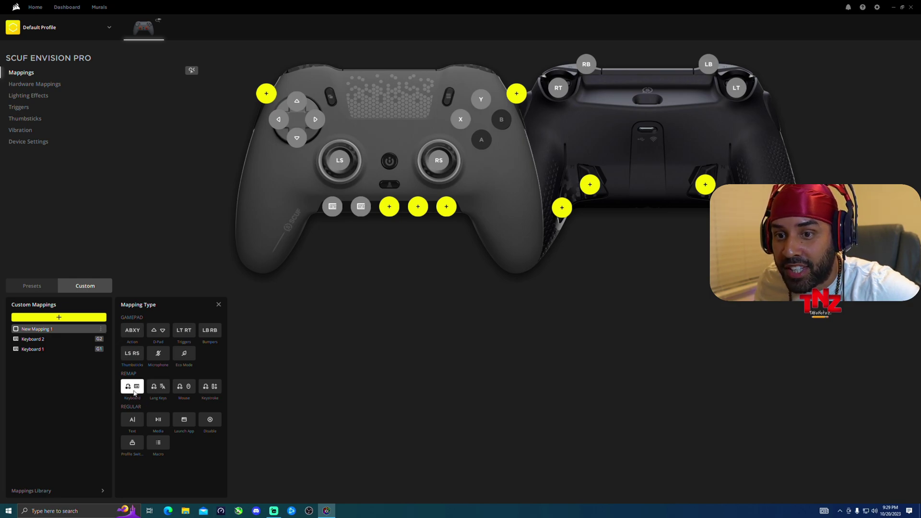
click(261, 339)
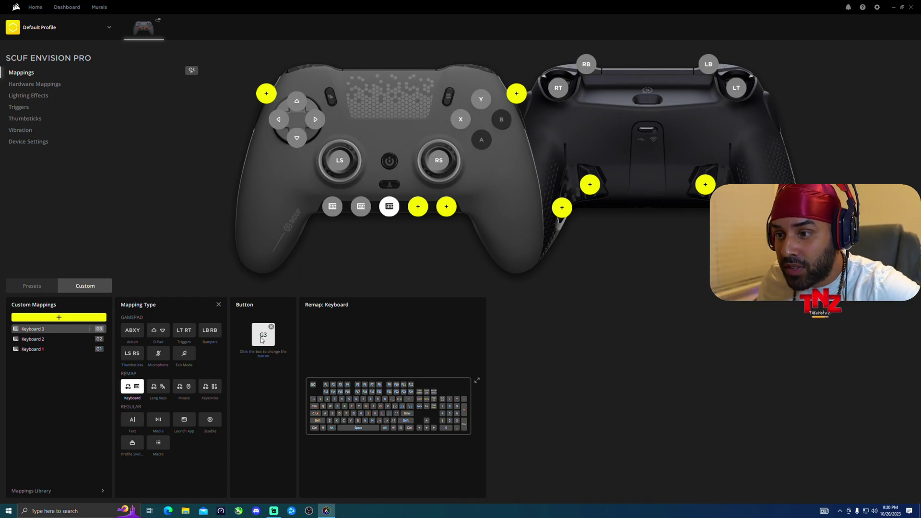
click(456, 421)
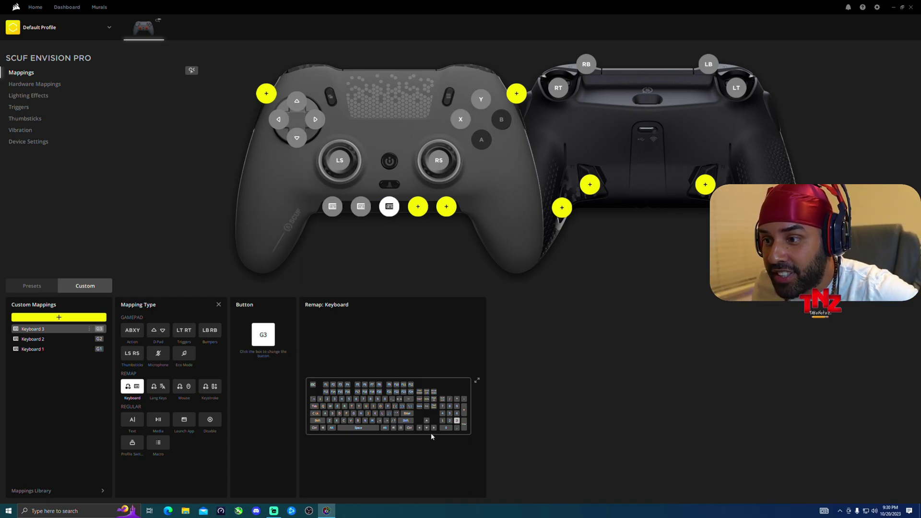
Add a fourth custom mapping on G4 set to Launch App > Web Browser.
click(81, 317)
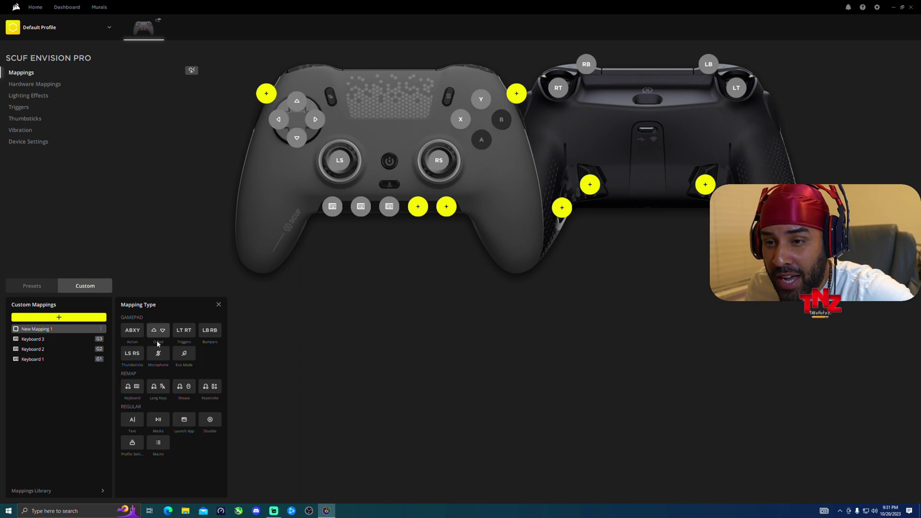
click(186, 421)
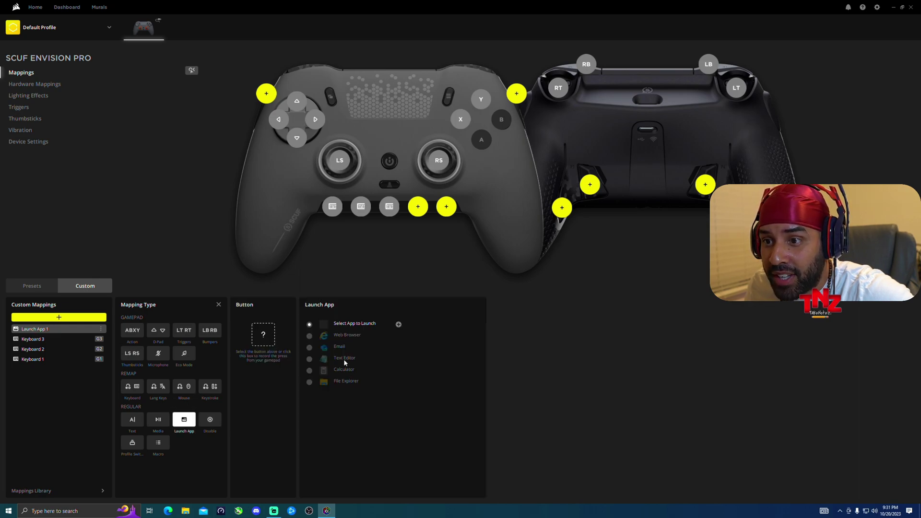
click(263, 339)
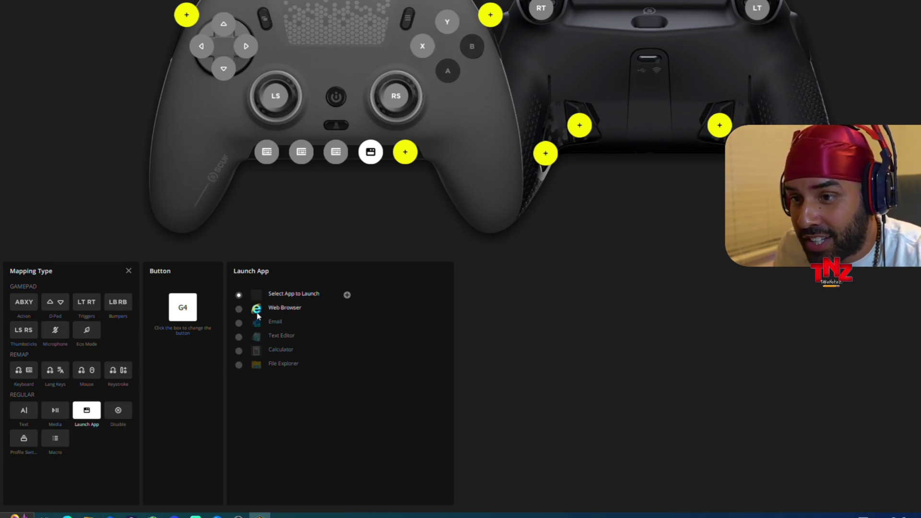
click(239, 309)
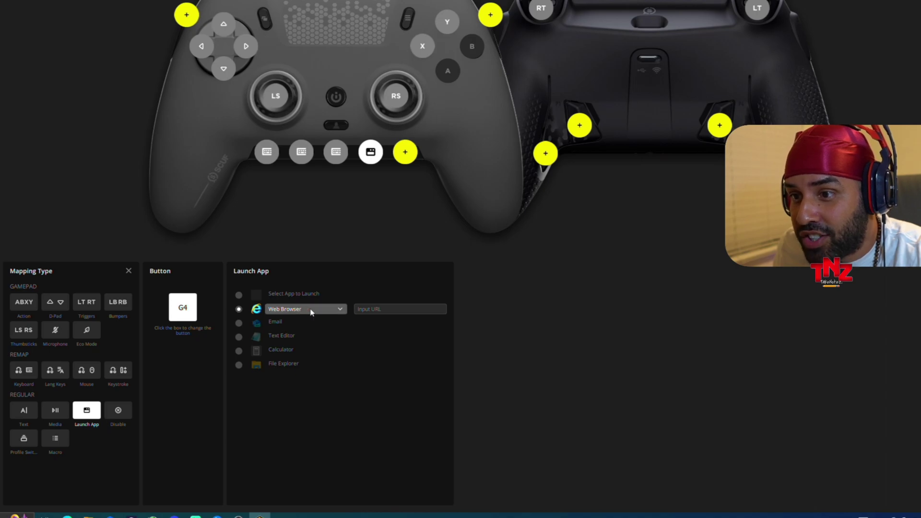
Paste the Kick channel URL into G4's Input URL field.
click(380, 309)
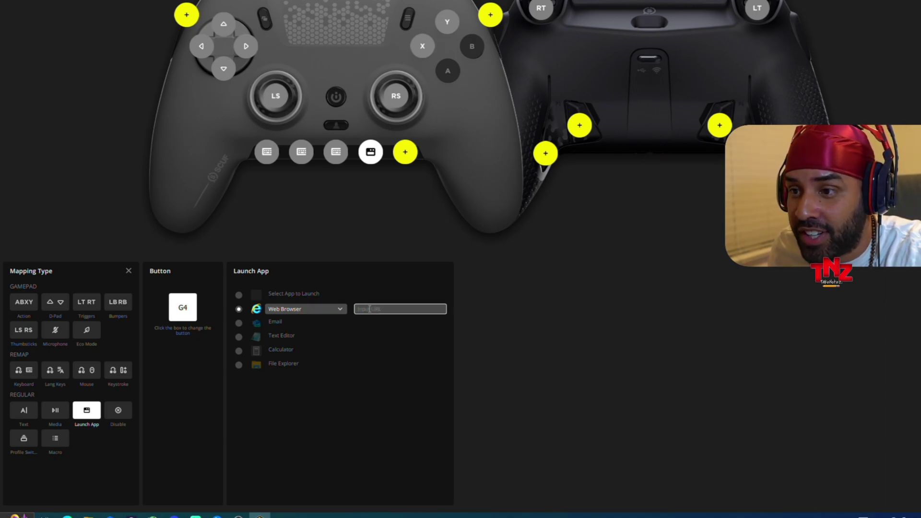
text(https://kick.com/takenotez)
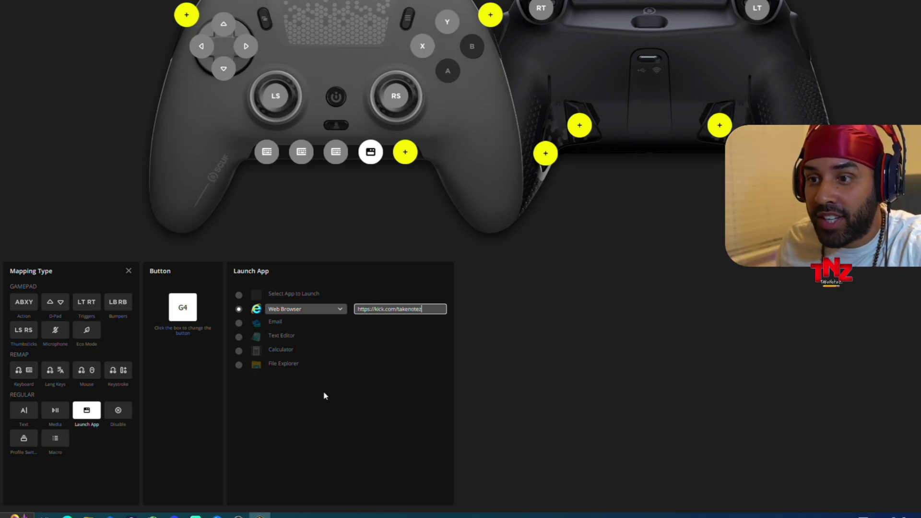
click(348, 364)
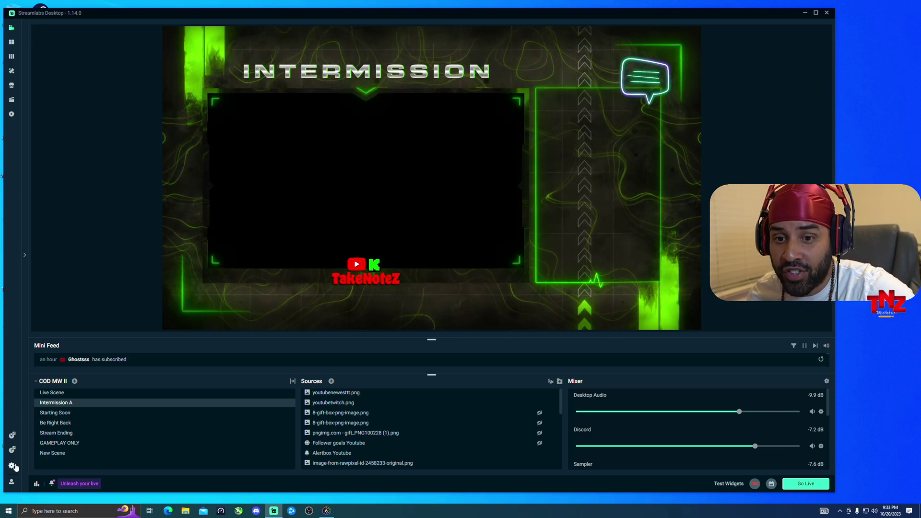
Open Streamlabs Settings at the Hotkeys section and scroll toward the per-scene entries.
click(12, 466)
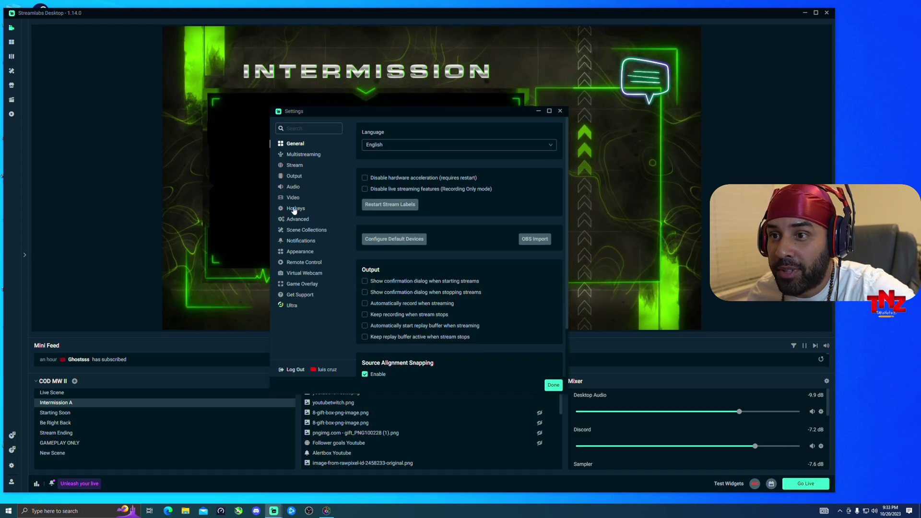
click(295, 208)
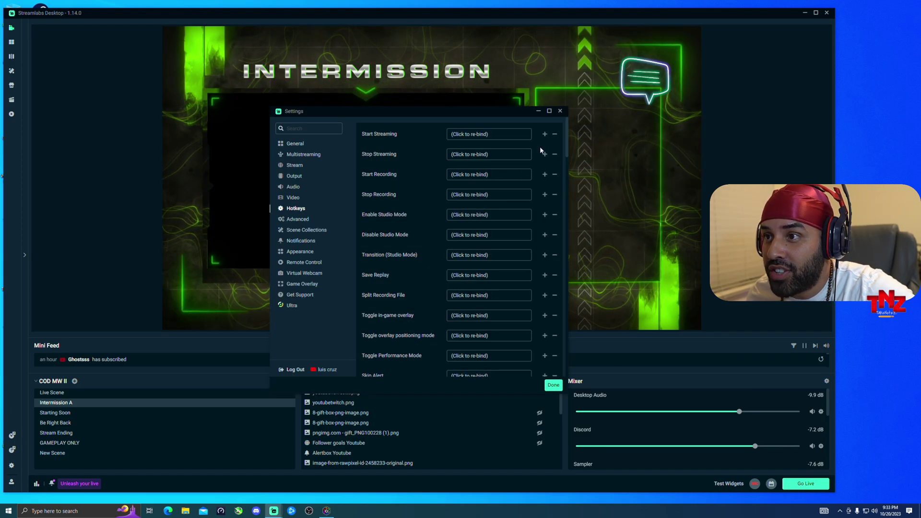
drag(565, 137, 555, 174)
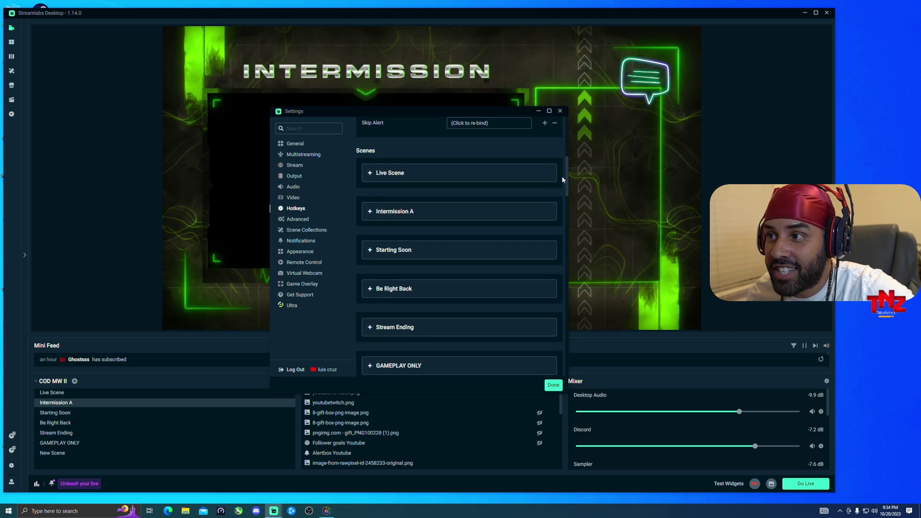
Set Numpad1 as the Switch to scene hotkey for Intermission A.
scroll(434, 188, down, 1)
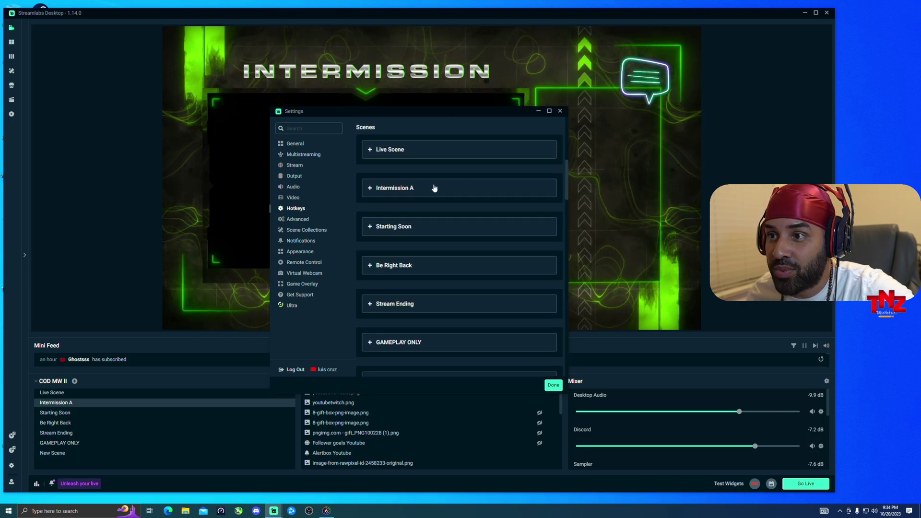
click(392, 189)
drag(565, 160, 528, 277)
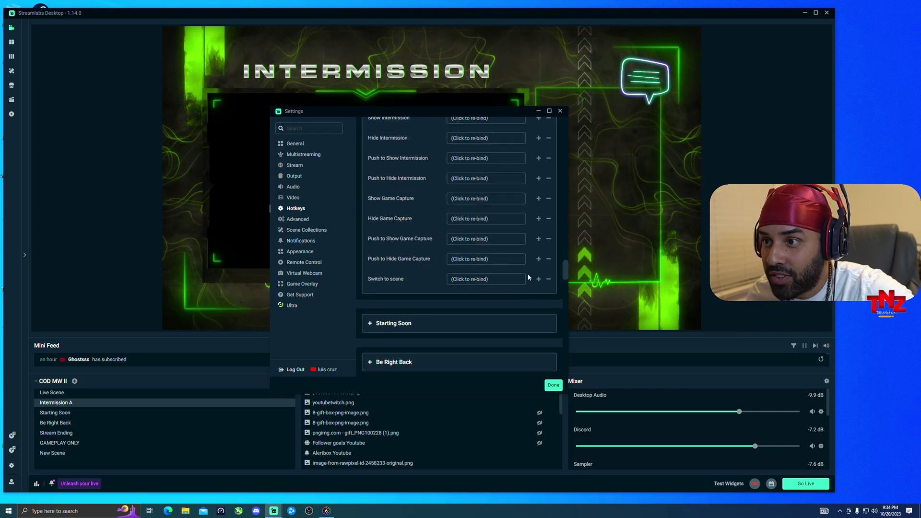
click(476, 277)
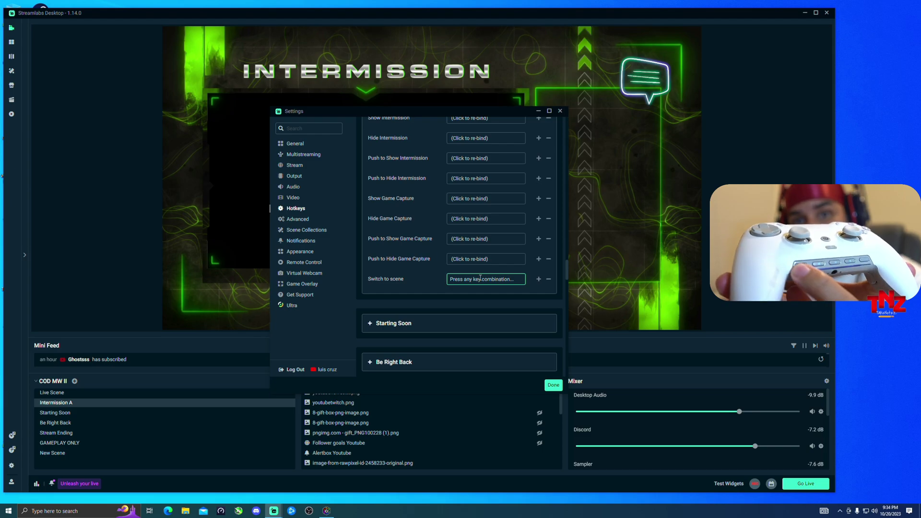
key(KP_1)
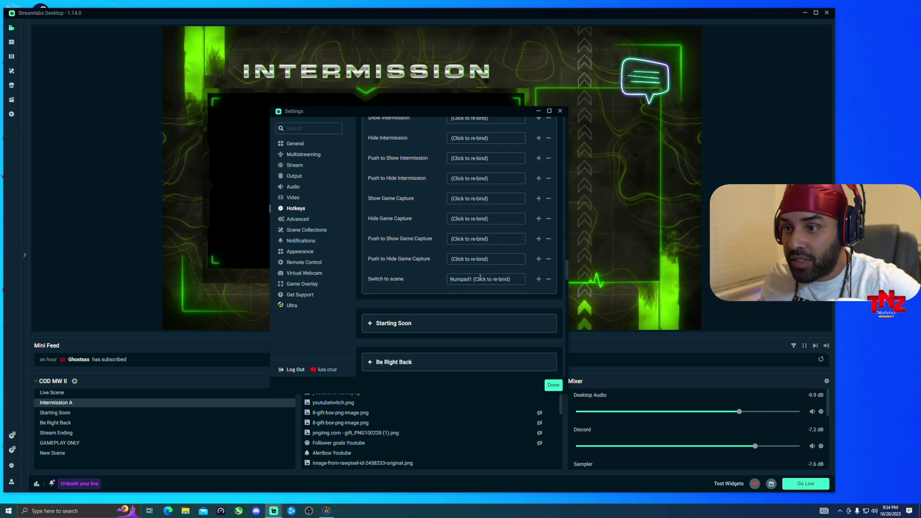
Set Numpad2 as the Switch to scene hotkey for Starting Soon.
scroll(566, 276, down, 2)
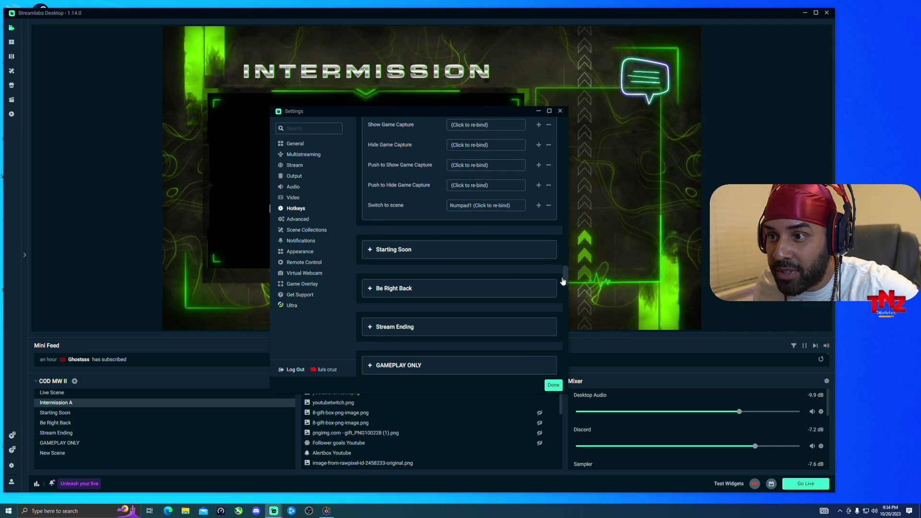
click(551, 250)
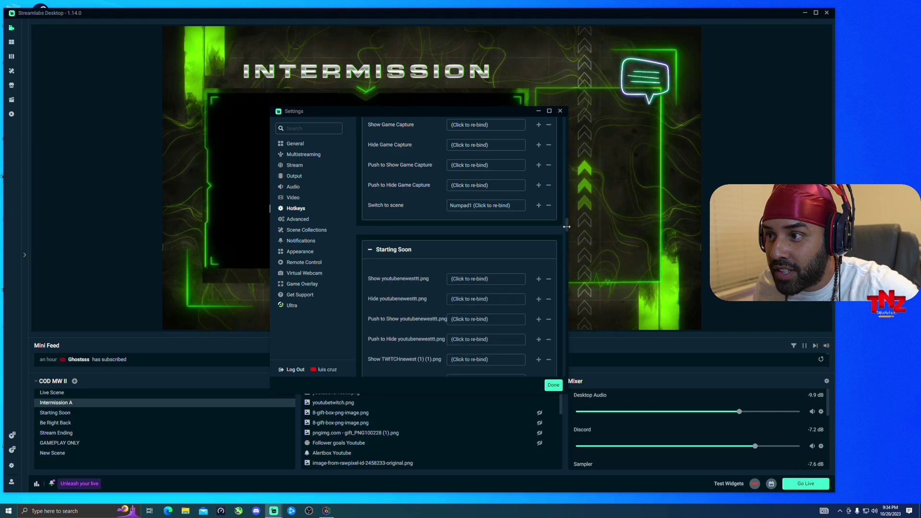
scroll(552, 283, down, 10)
scroll(550, 321, up, 3)
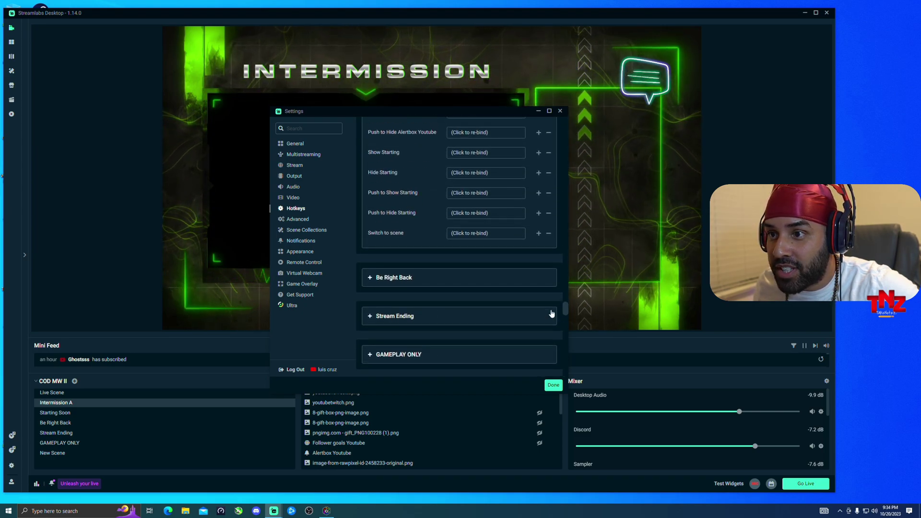
click(497, 233)
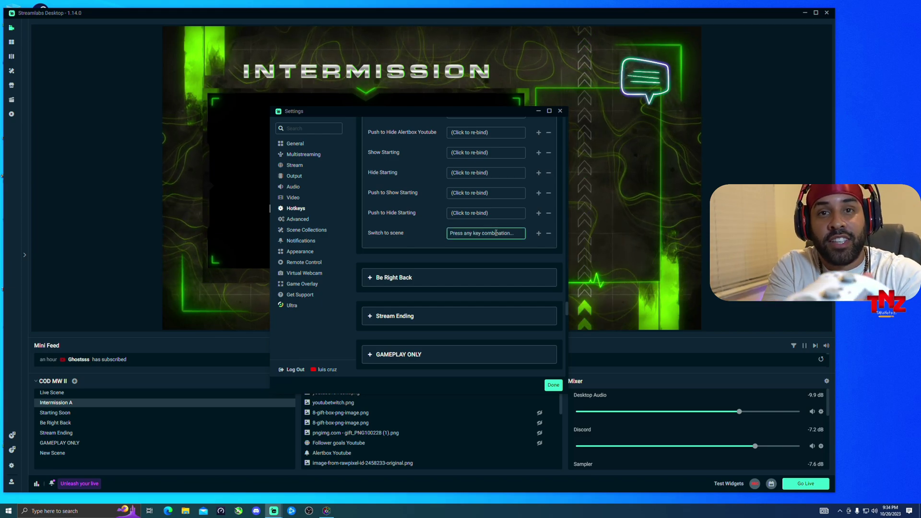
key(KP_2)
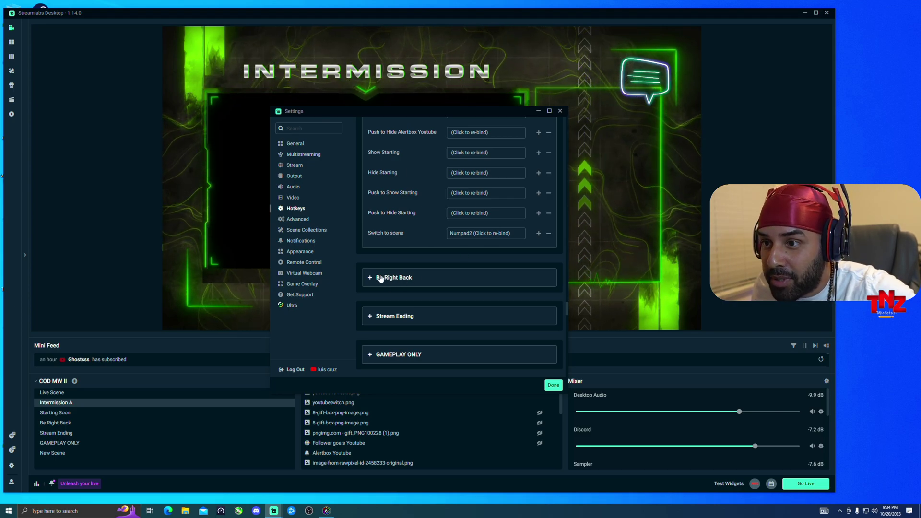
Set Numpad3 as Be Right Back's switch hotkey and close Settings with Done.
click(460, 279)
drag(563, 286, 559, 320)
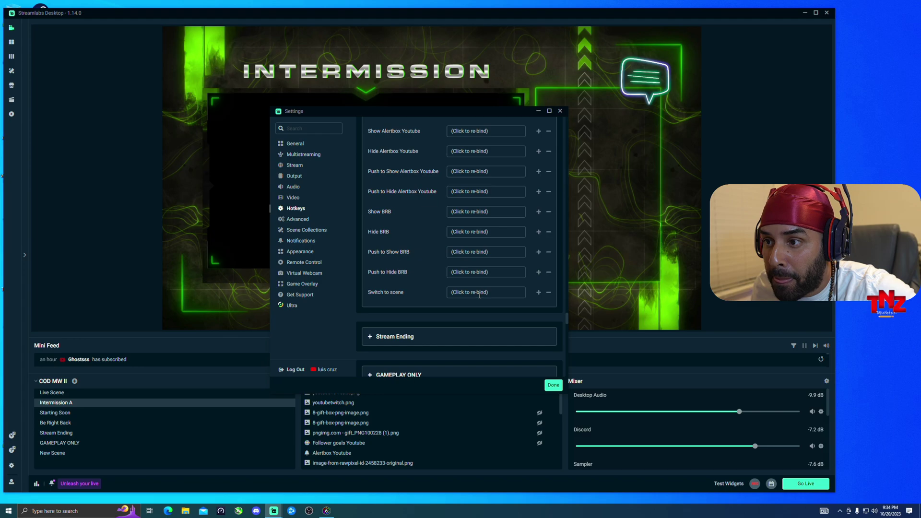
click(494, 293)
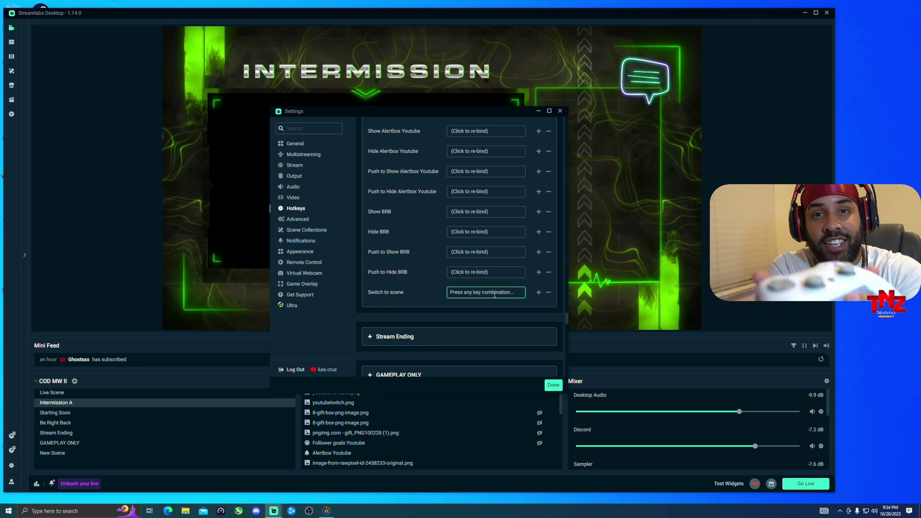
key(KP_3)
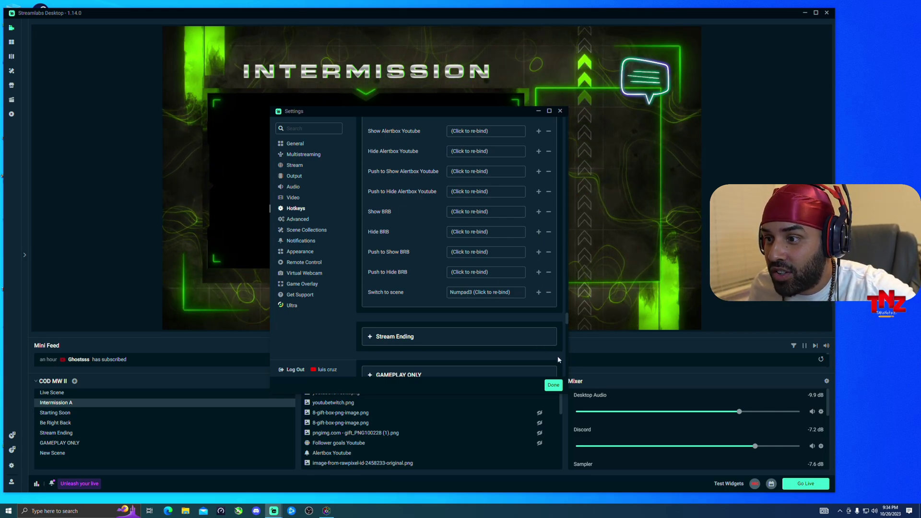
click(553, 385)
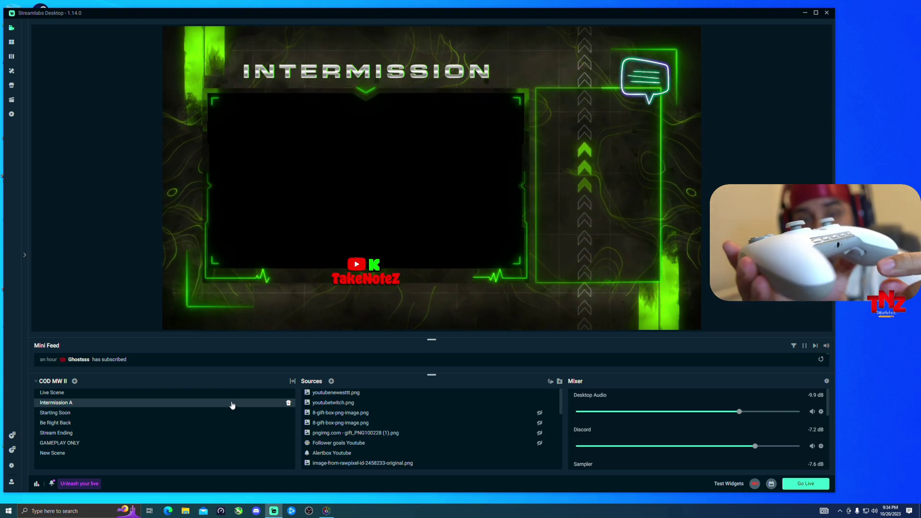
Cycle from Live Scene through Intermission A and Starting Soon, ending on Be Right Back.
click(96, 392)
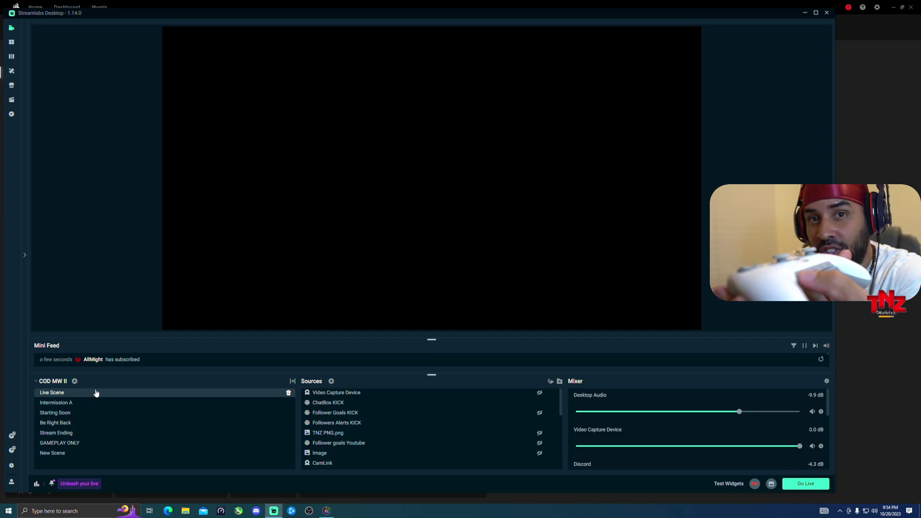
key(Down)
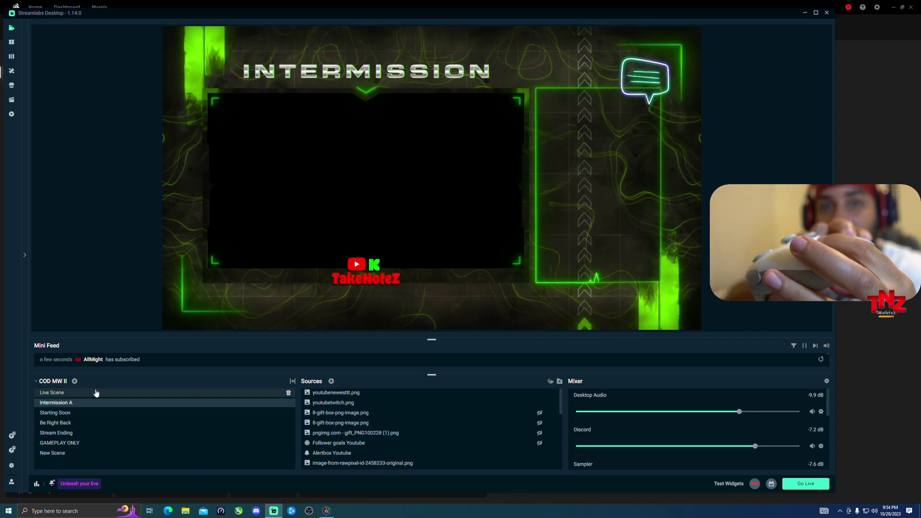
key(Down)
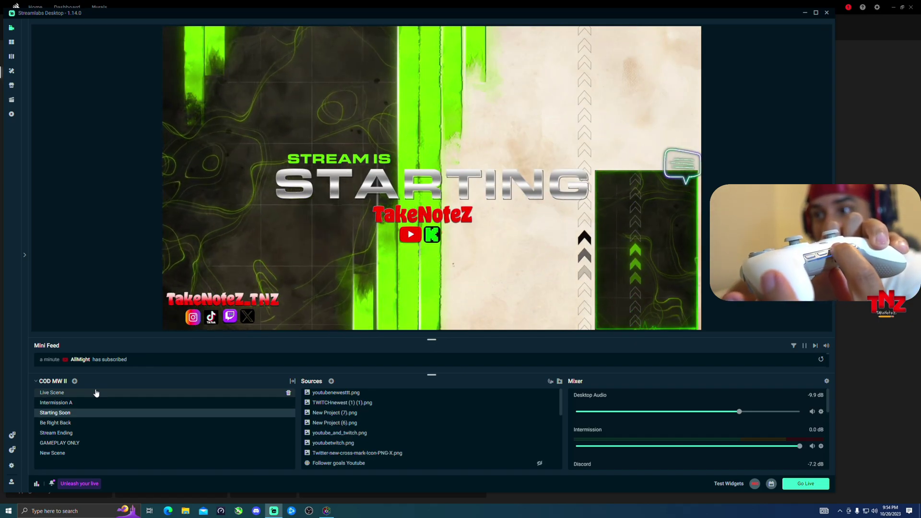
key(Down)
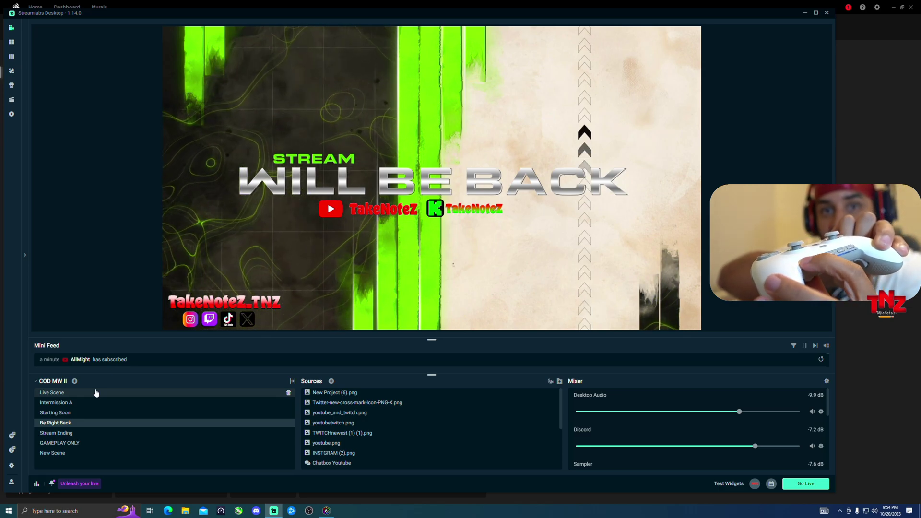
key(Up)
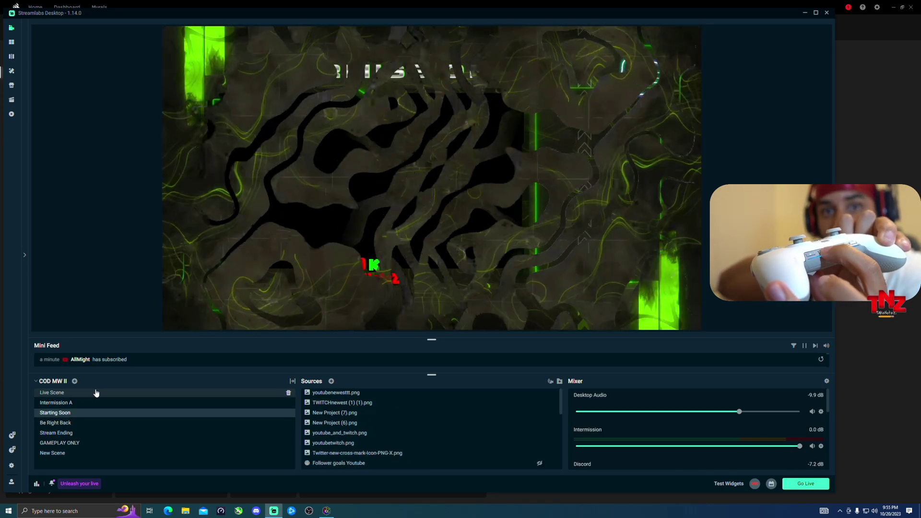
key(Down)
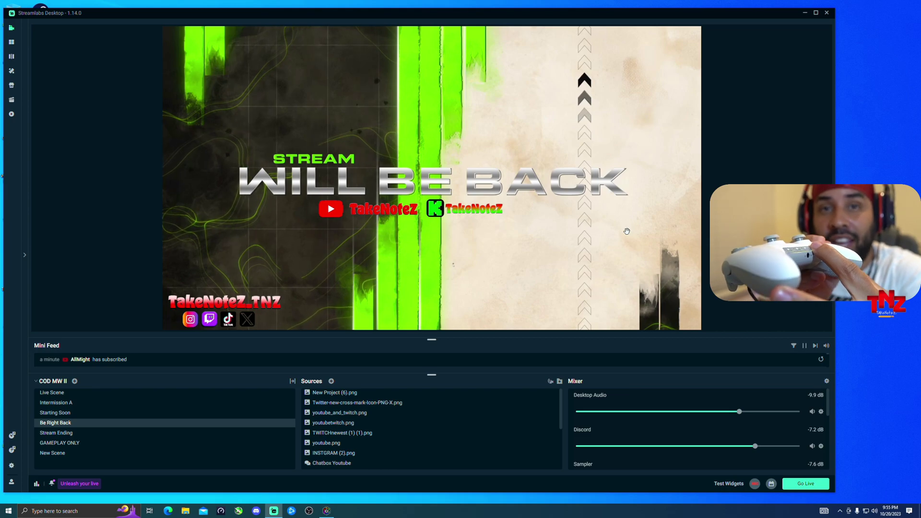
Switch to the web browser where the Kick channel page is loading.
key(alt+Tab)
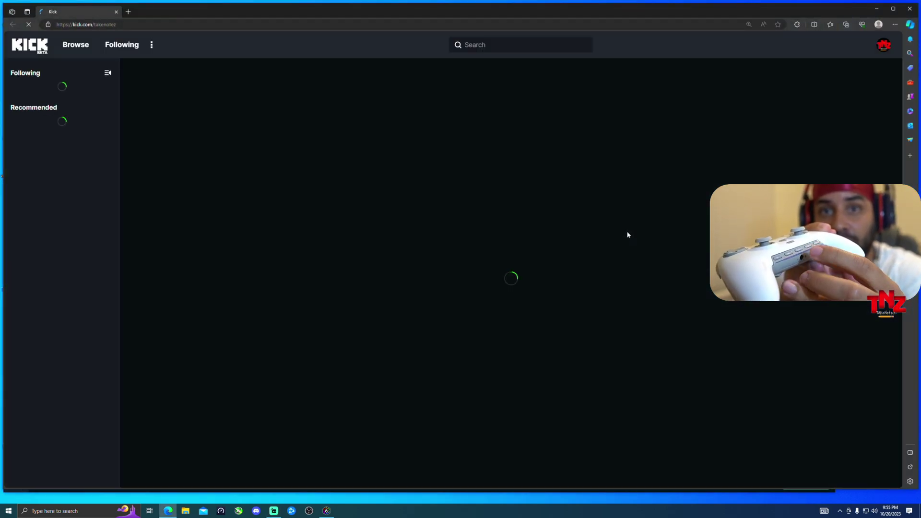